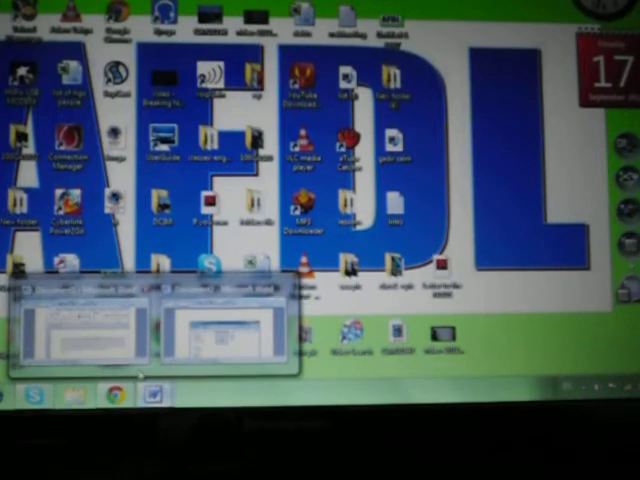
Restore the Word document about the company's tenth year of business from its taskbar thumbnail
click(75, 335)
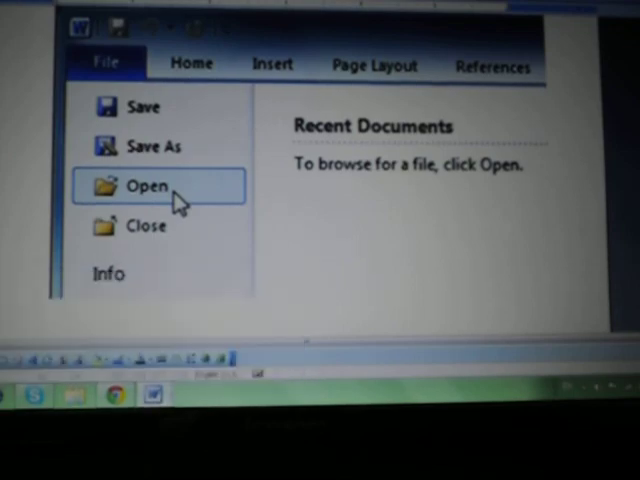
Put Word's window away with Win+D to reveal the desktop icons and taskbar
key(super+d)
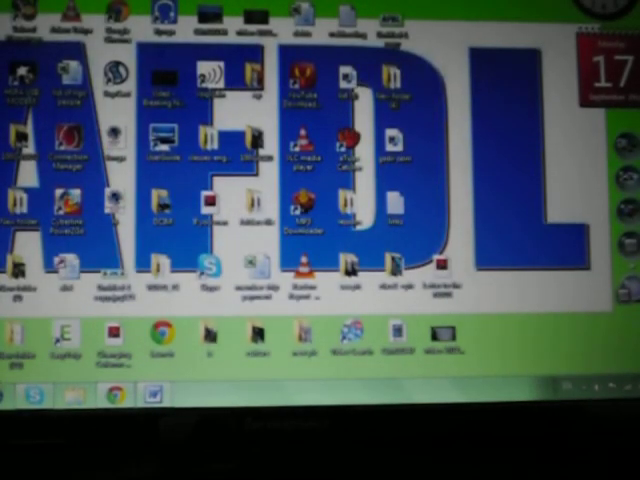